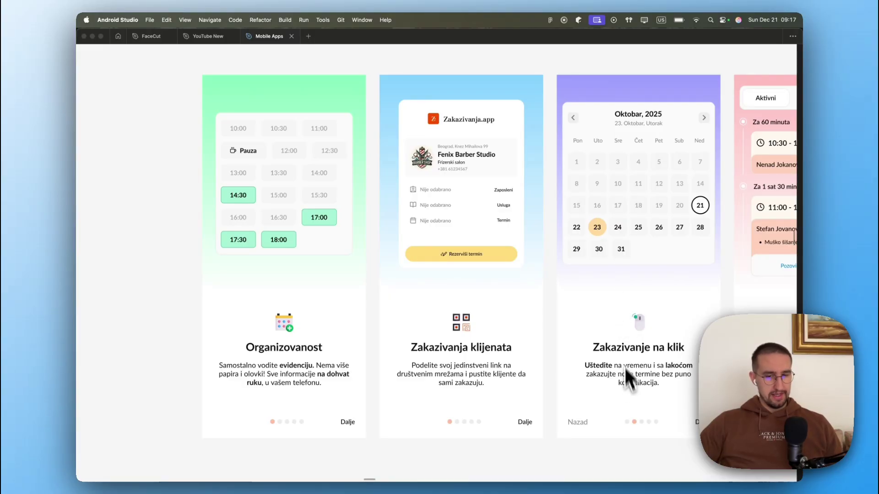
Bring the phone emulator forward and page its onboarding through Maximum flexibility to Analytics
{"action": "left_click", "coordinate": [663, 463]}
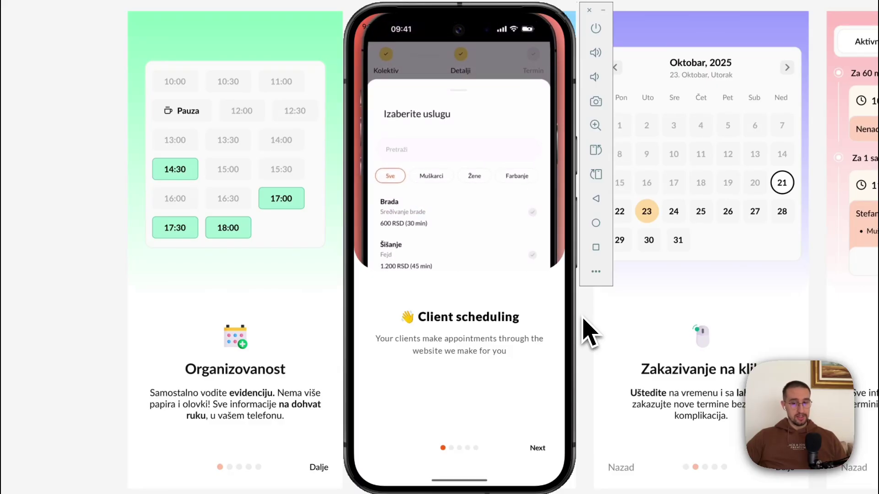
{"action": "left_click", "coordinate": [539, 448]}
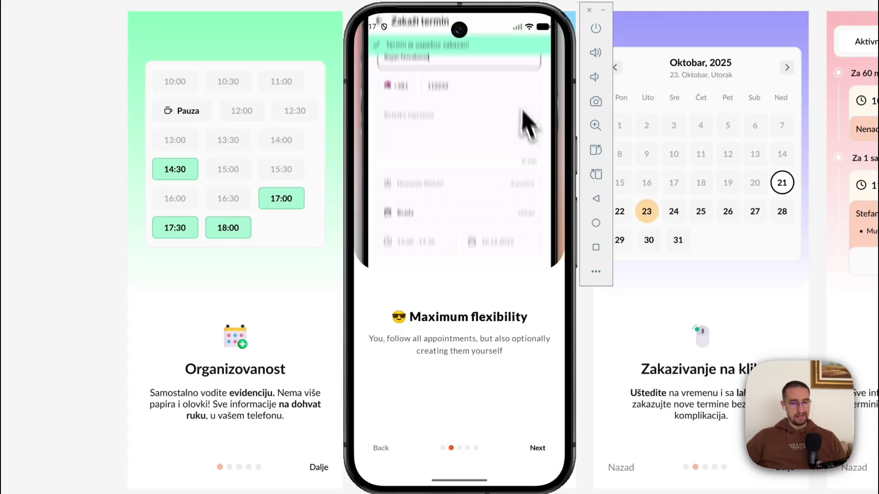
{"action": "left_click", "coordinate": [542, 454]}
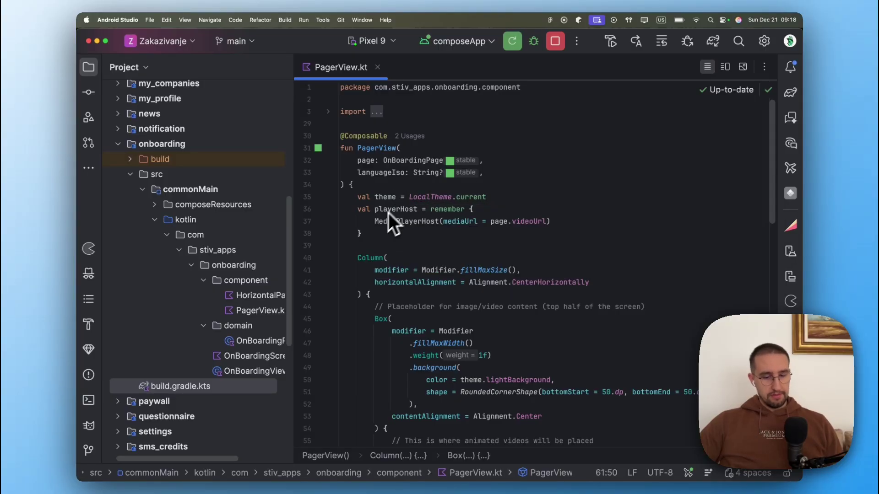
Scroll through the Compose Multiplatform Media Player README in Firefox, then minimize the browser
{"action": "mouse_move", "coordinate": [521, 479]}
{"action": "left_click", "coordinate": [575, 465]}
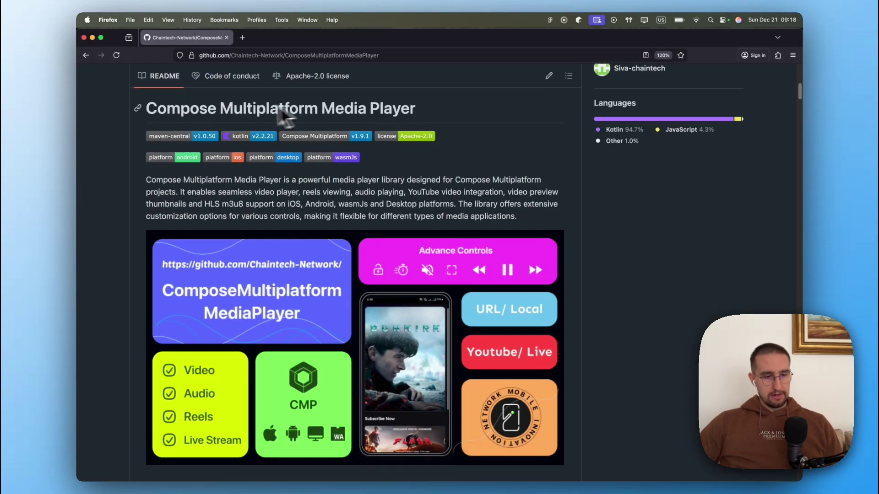
{"action": "scroll", "coordinate": [462, 192], "scroll_direction": "down", "scroll_amount": 3}
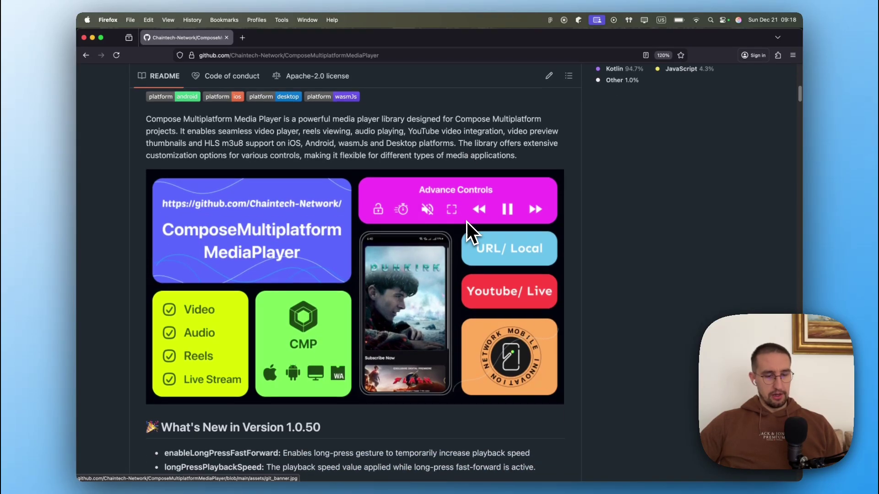
{"action": "scroll", "coordinate": [466, 221], "scroll_direction": "down", "scroll_amount": 4}
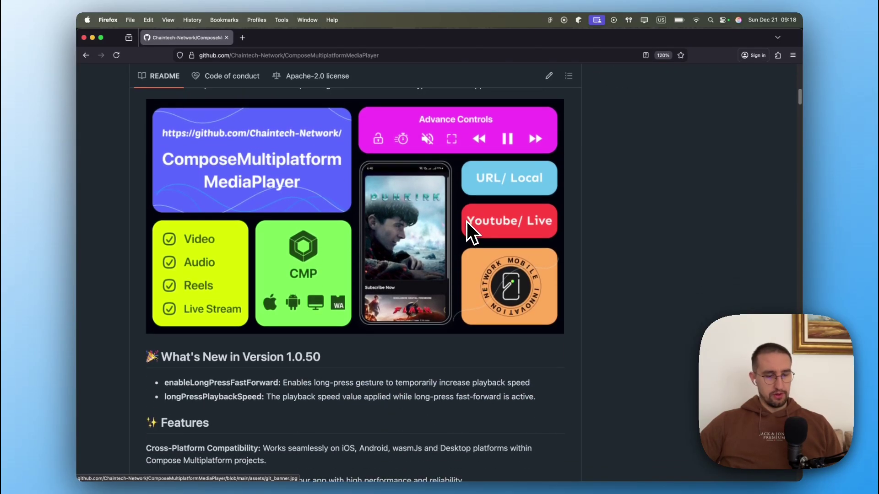
{"action": "left_click", "coordinate": [93, 39]}
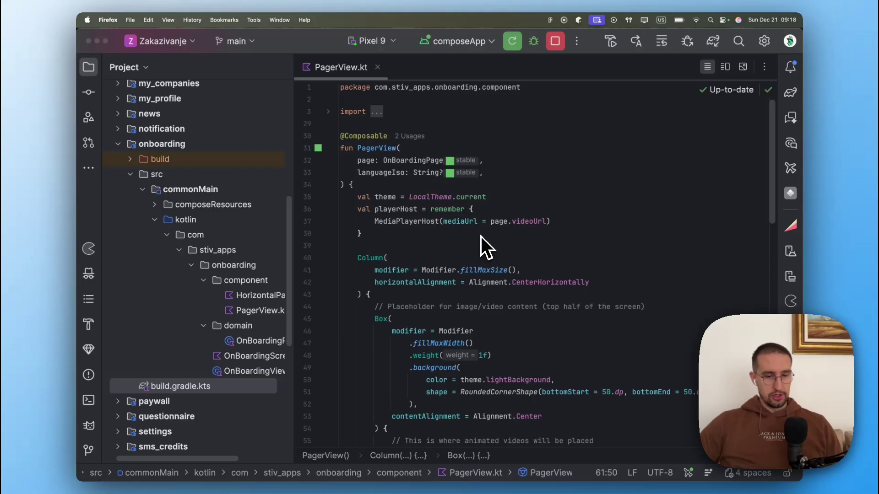
{"action": "scroll", "coordinate": [416, 224], "scroll_direction": "down", "scroll_amount": 6}
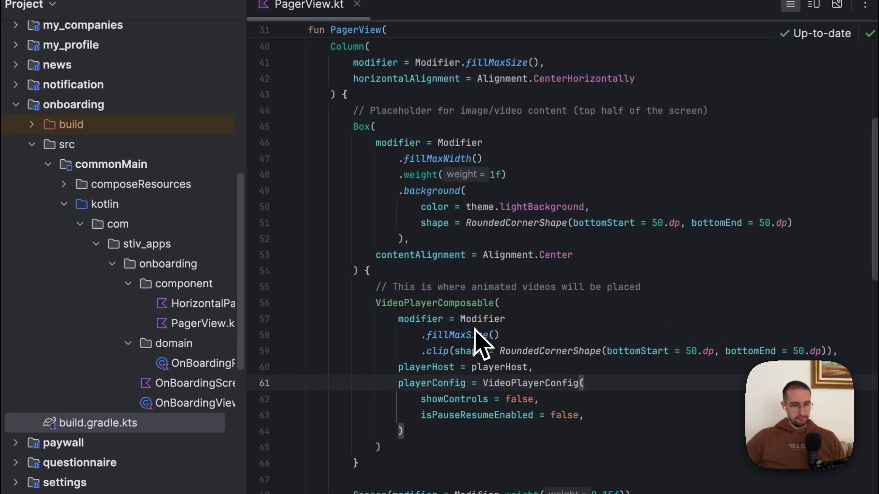
{"action": "scroll", "coordinate": [479, 343], "scroll_direction": "up", "scroll_amount": 2}
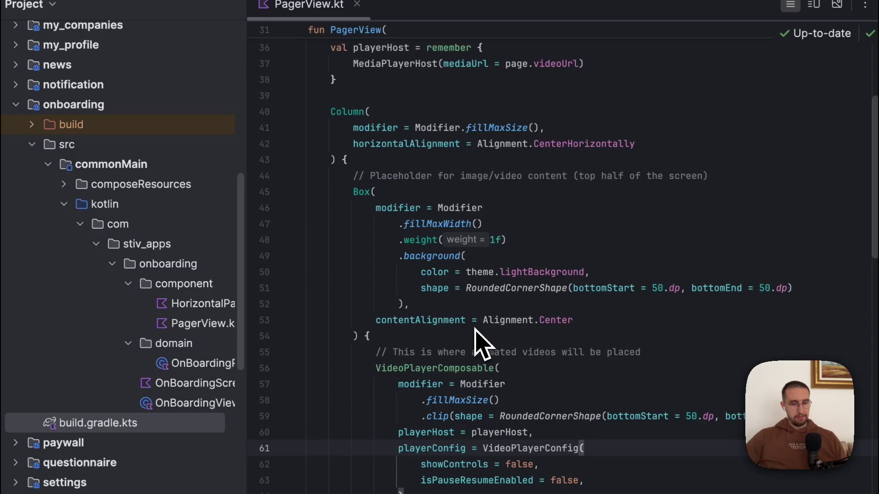
{"action": "scroll", "coordinate": [490, 283], "scroll_direction": "up", "scroll_amount": 3}
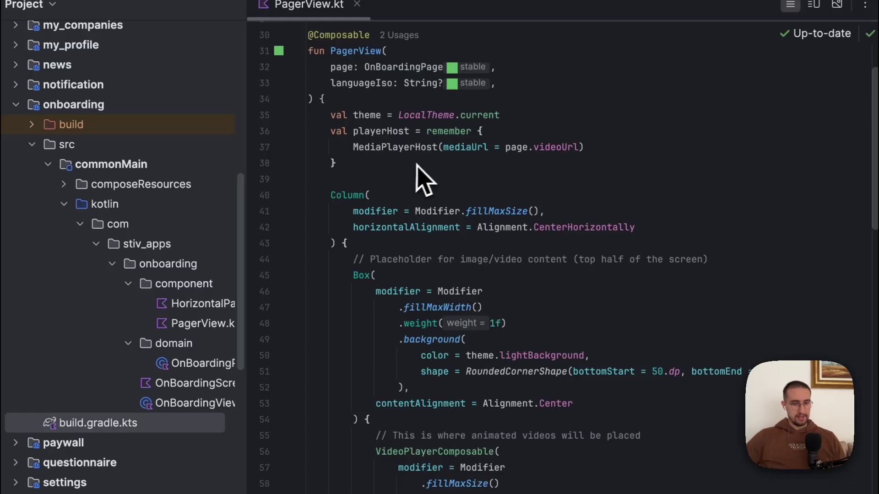
{"action": "scroll", "coordinate": [504, 204], "scroll_direction": "down", "scroll_amount": 5}
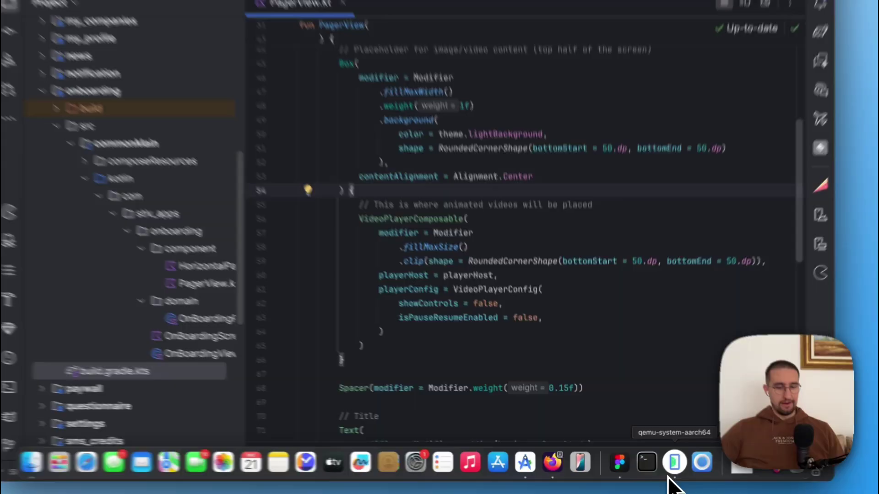
Choose the connected iPhone as the Device source and record it in Screen Studio
{"action": "left_click", "coordinate": [664, 465]}
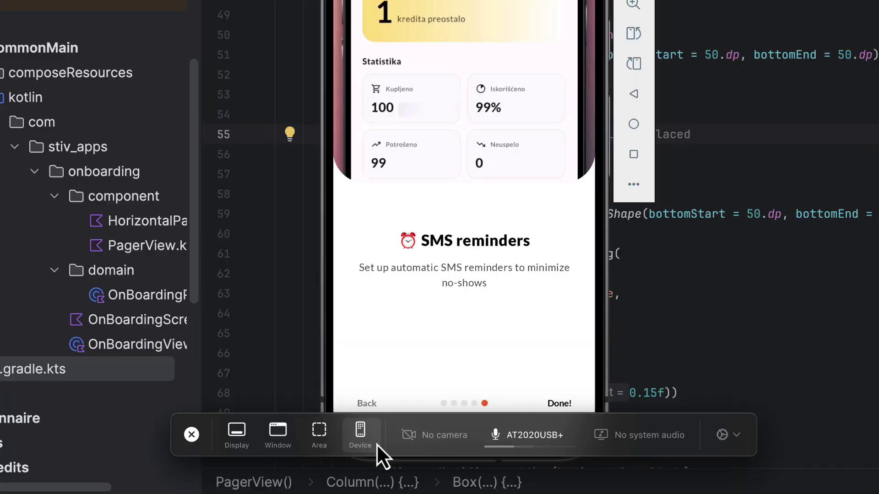
{"action": "left_click", "coordinate": [371, 440]}
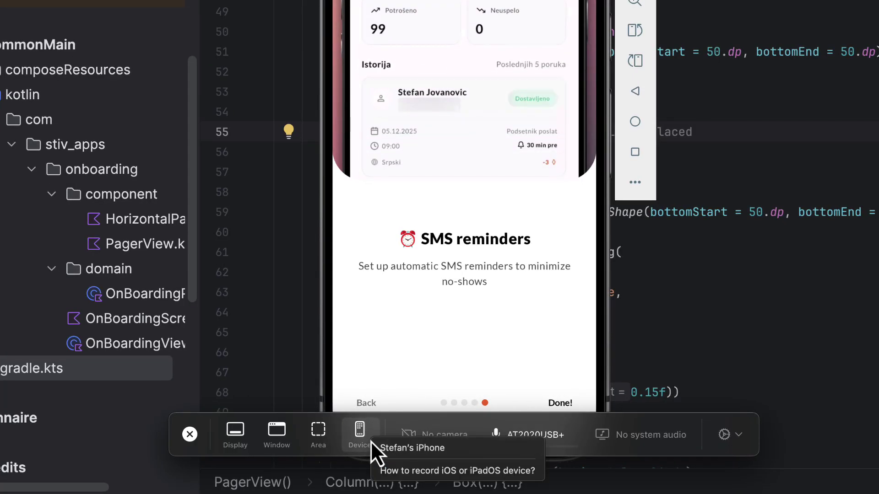
{"action": "left_click", "coordinate": [414, 454]}
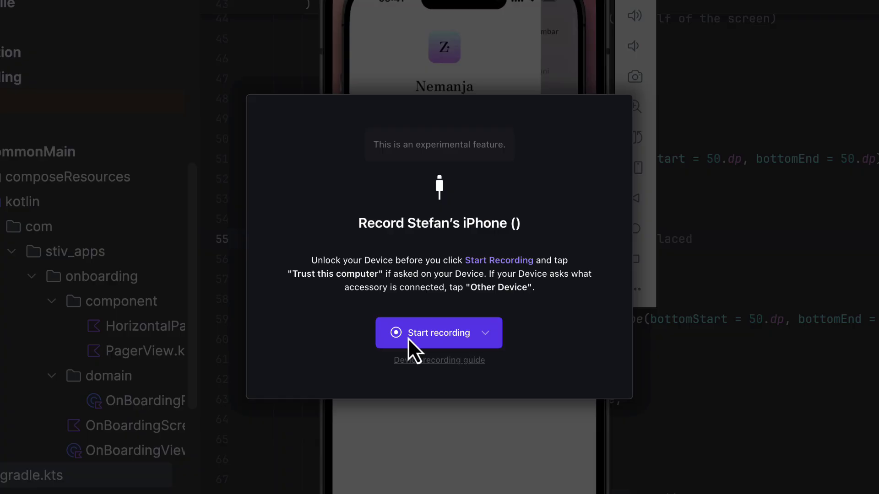
{"action": "left_click", "coordinate": [426, 339]}
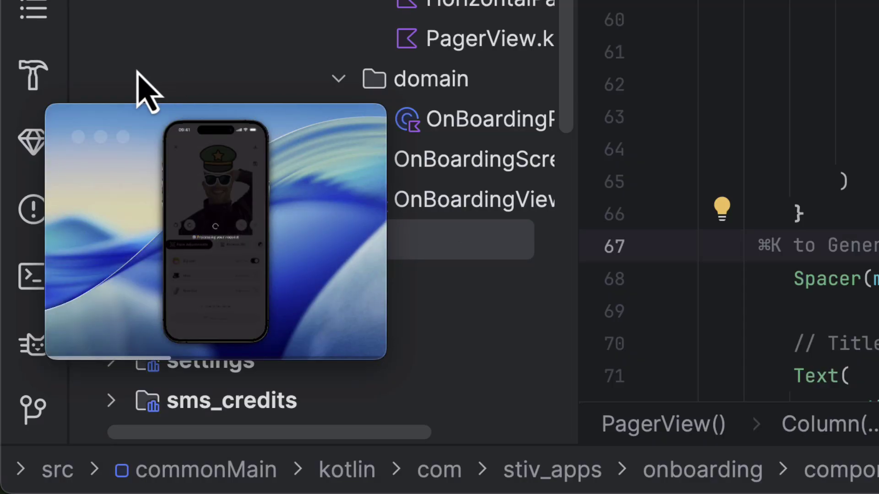
Open the iPhone clip in the editor, switch the aspect ratio from Classic 4:3 to Vertical 9:16, and pause playback
{"action": "mouse_move", "coordinate": [261, 350]}
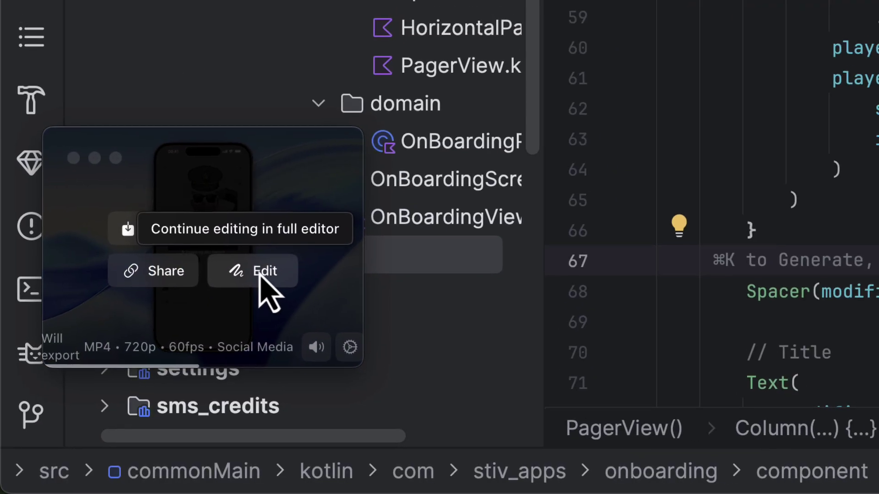
{"action": "left_click", "coordinate": [259, 275]}
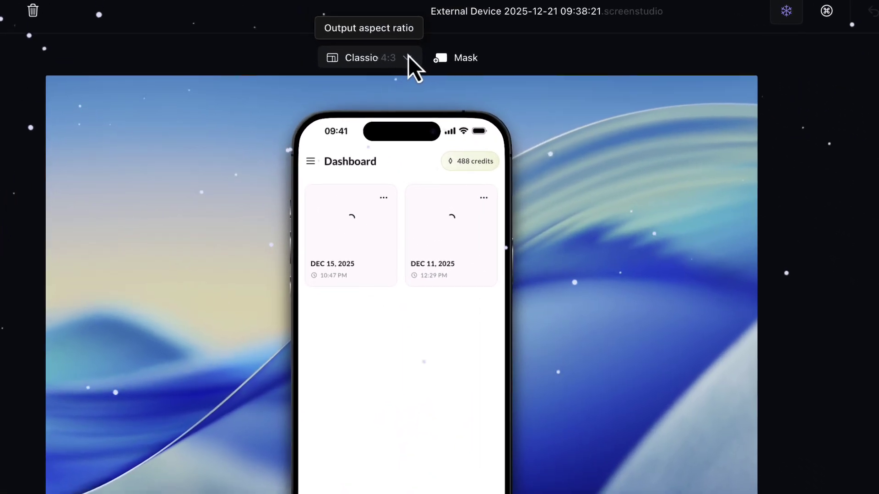
{"action": "left_click", "coordinate": [408, 56]}
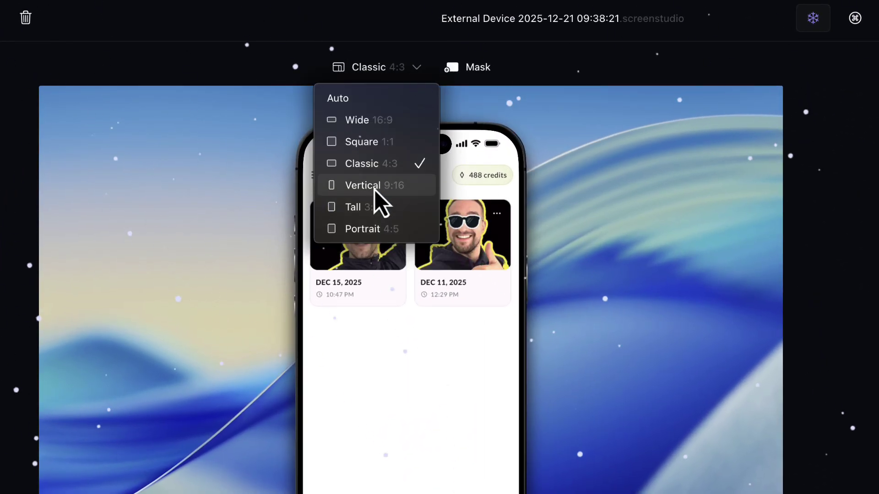
{"action": "left_click", "coordinate": [374, 187]}
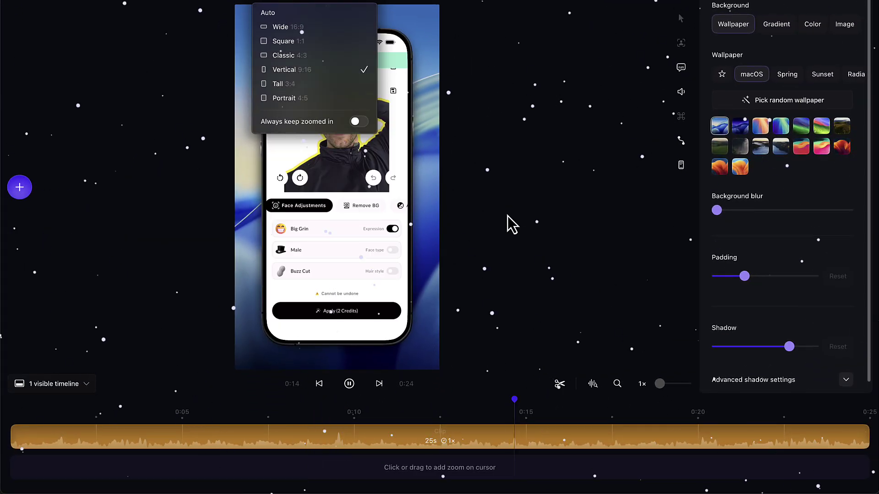
{"action": "left_click", "coordinate": [370, 148]}
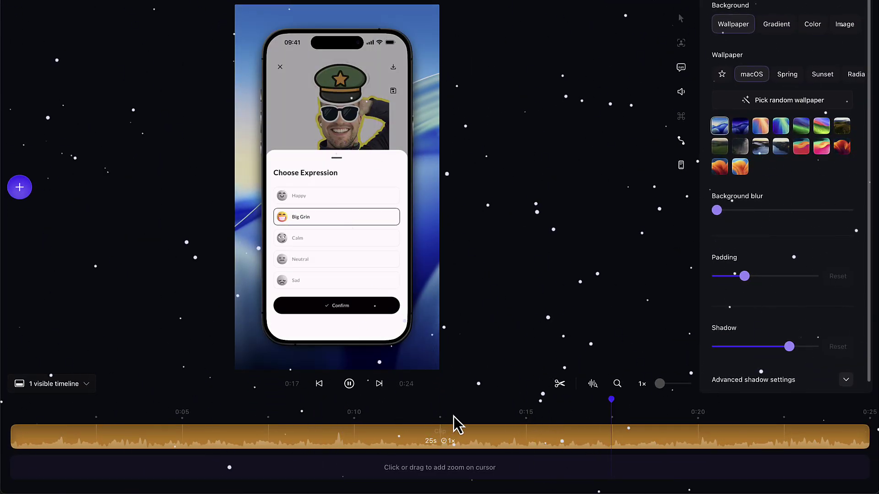
{"action": "key", "text": "space"}
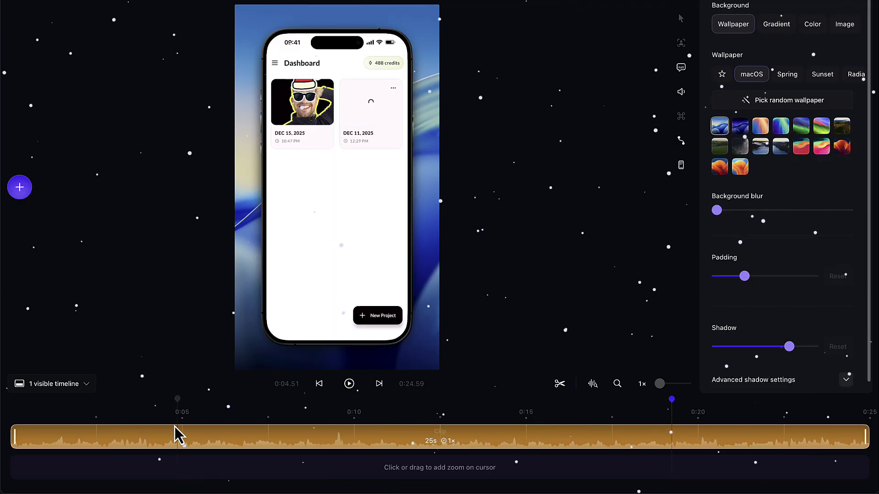
Split the clip at 0:06 and delete the first six-second slice
{"action": "left_click", "coordinate": [200, 435]}
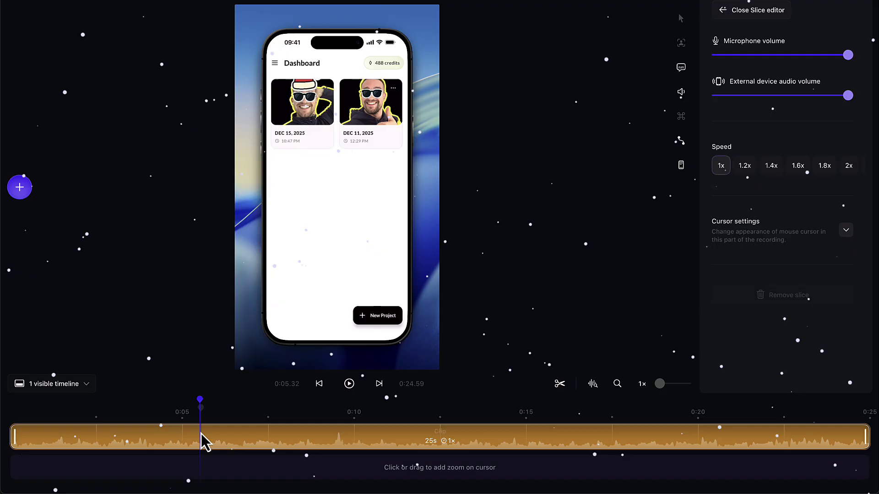
{"action": "key", "text": "c"}
{"action": "left_click", "coordinate": [200, 434]}
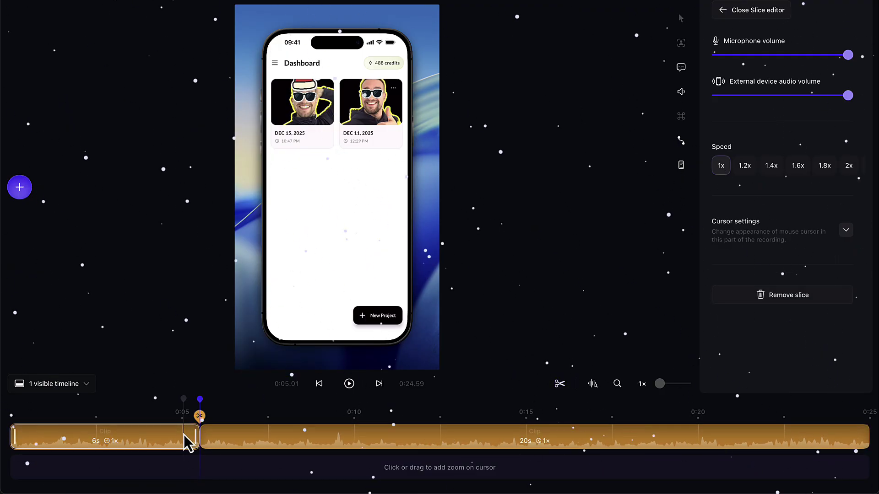
{"action": "key", "text": "Delete"}
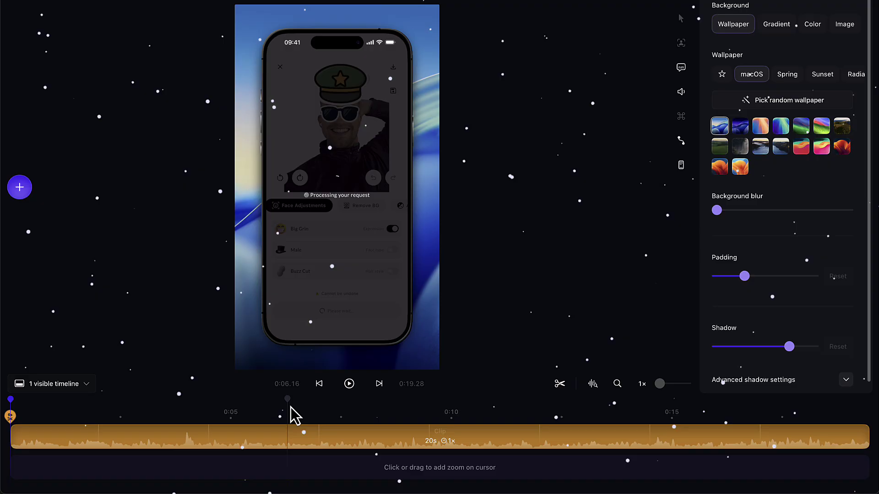
Set the remaining clip's speed to 1.2x and mute the microphone audio
{"action": "left_click", "coordinate": [576, 443]}
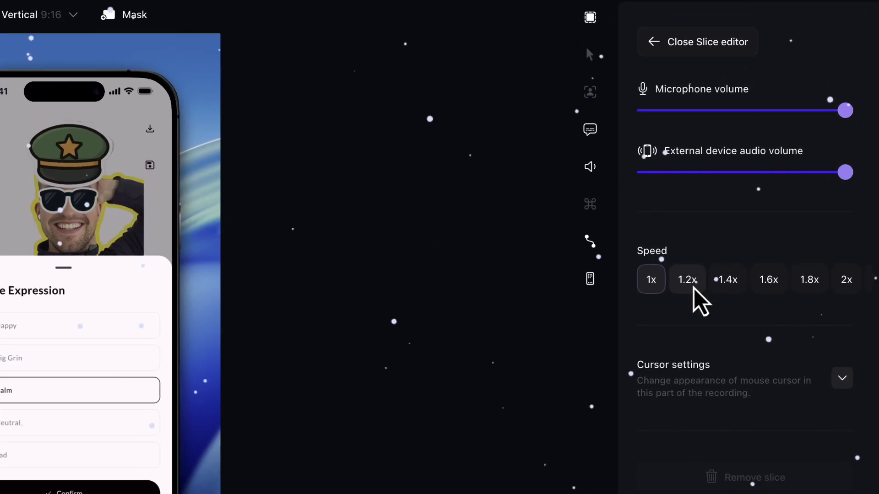
{"action": "left_click", "coordinate": [694, 288]}
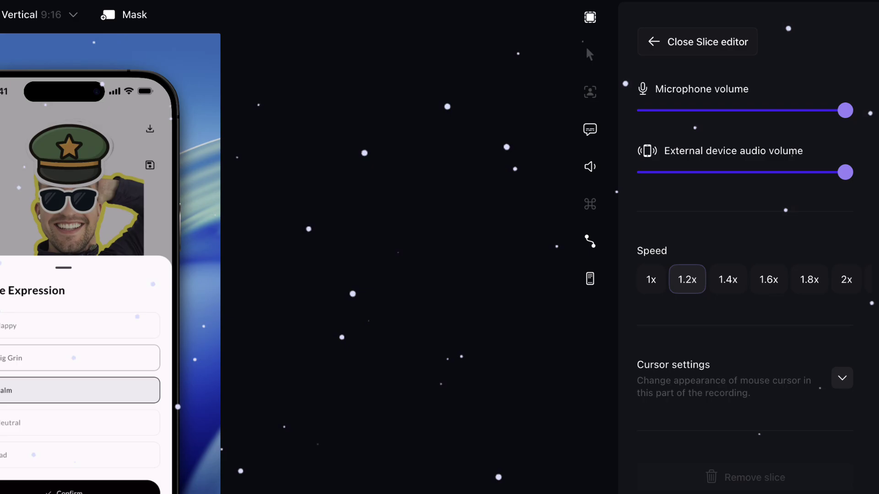
{"action": "left_click", "coordinate": [592, 168]}
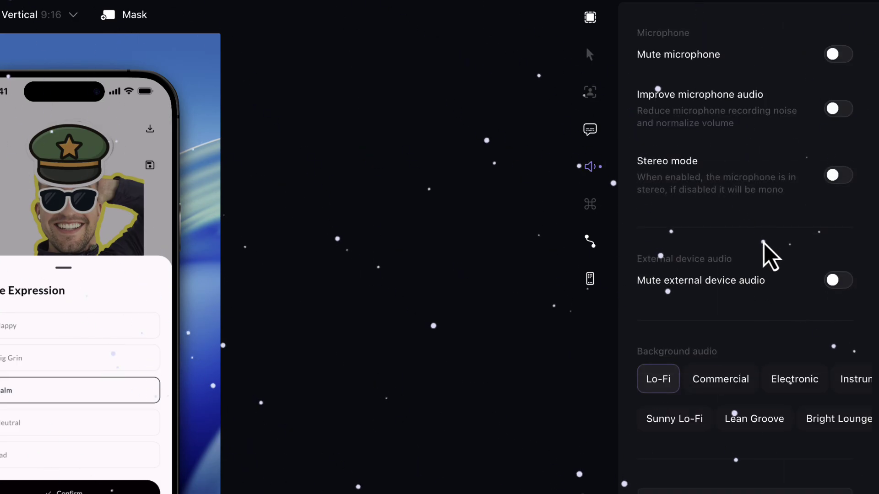
{"action": "left_click", "coordinate": [839, 54]}
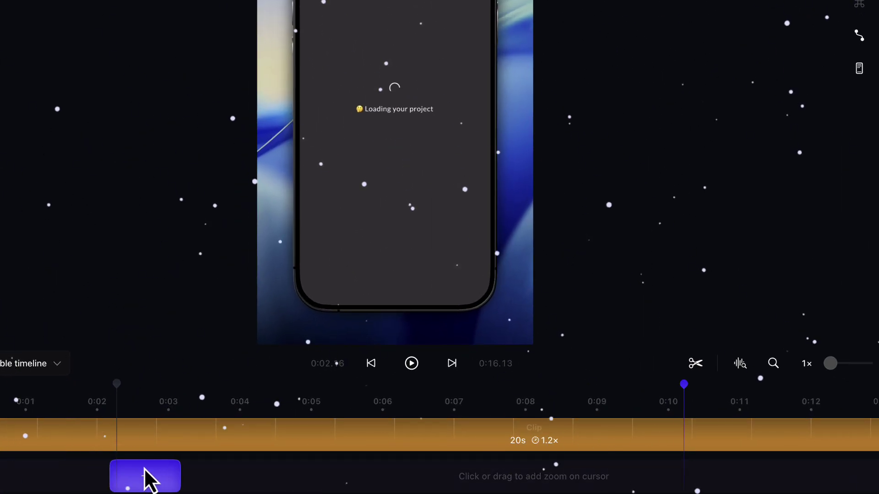
Add a 1.4x zoom from about 0:08 past 0:13, focused lower on the phone's Choose Expression list
{"action": "left_click_drag", "start_coordinate": [271, 464], "coordinate": [393, 472]}
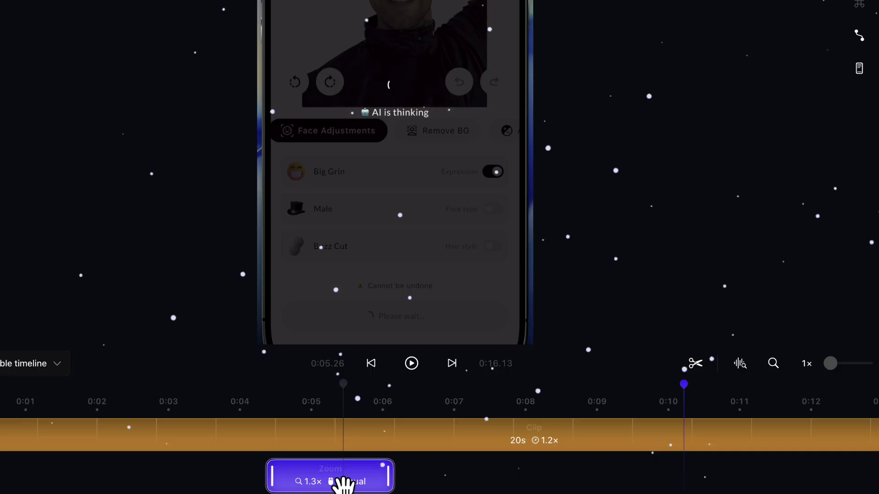
{"action": "left_click_drag", "start_coordinate": [325, 479], "coordinate": [594, 481]}
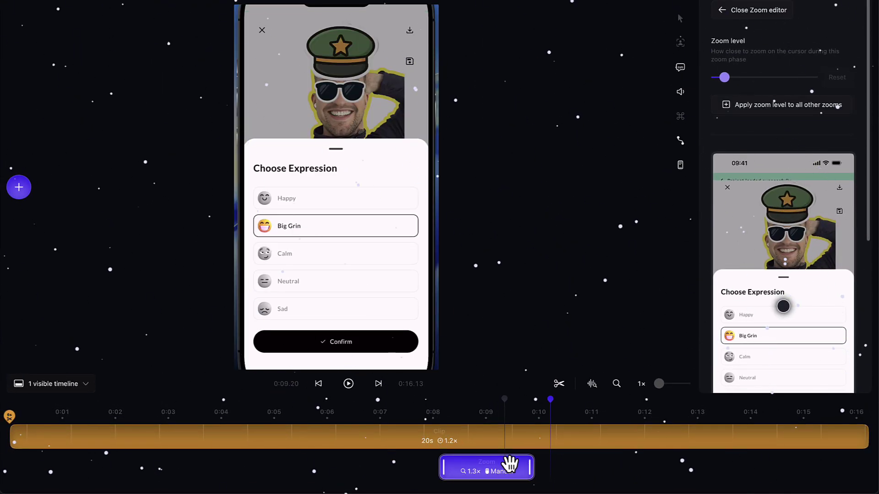
{"action": "left_click", "coordinate": [509, 463]}
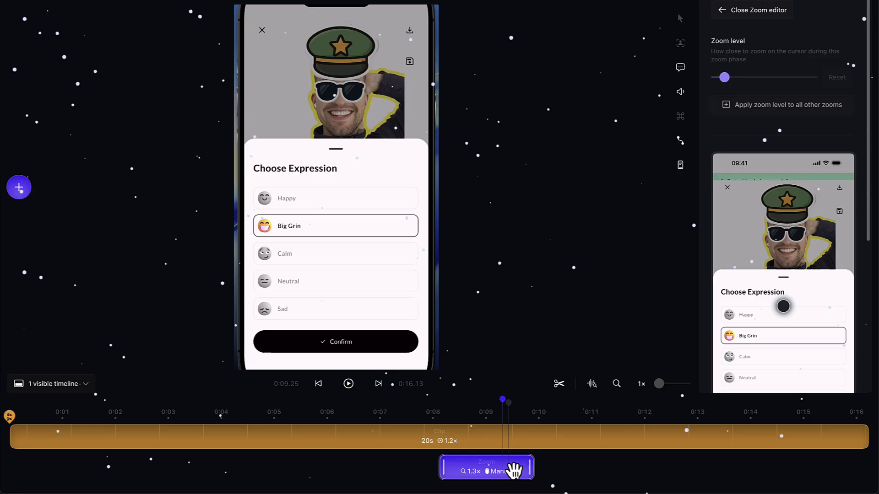
{"action": "left_click_drag", "start_coordinate": [723, 77], "coordinate": [728, 77]}
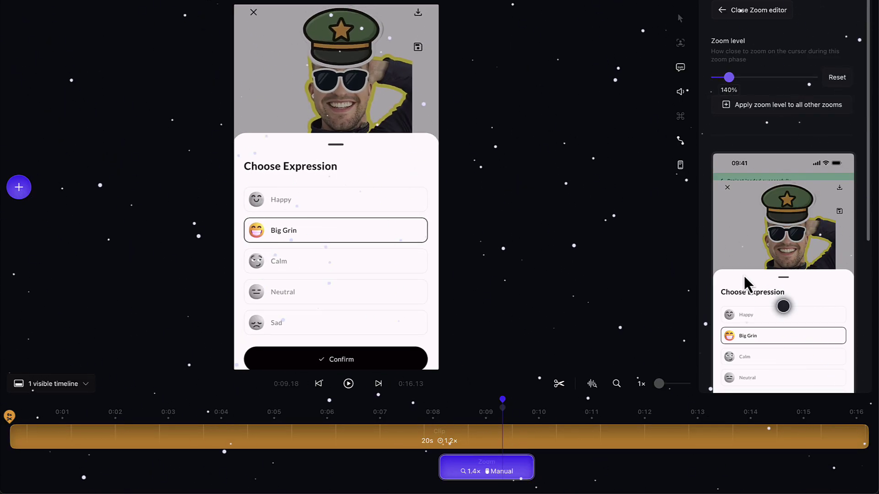
{"action": "left_click_drag", "start_coordinate": [783, 307], "coordinate": [786, 333]}
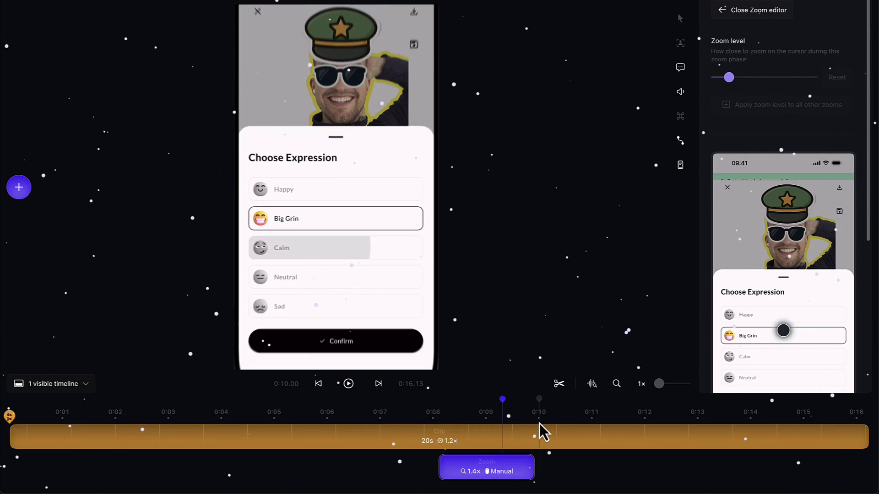
{"action": "left_click_drag", "start_coordinate": [533, 465], "coordinate": [724, 473]}
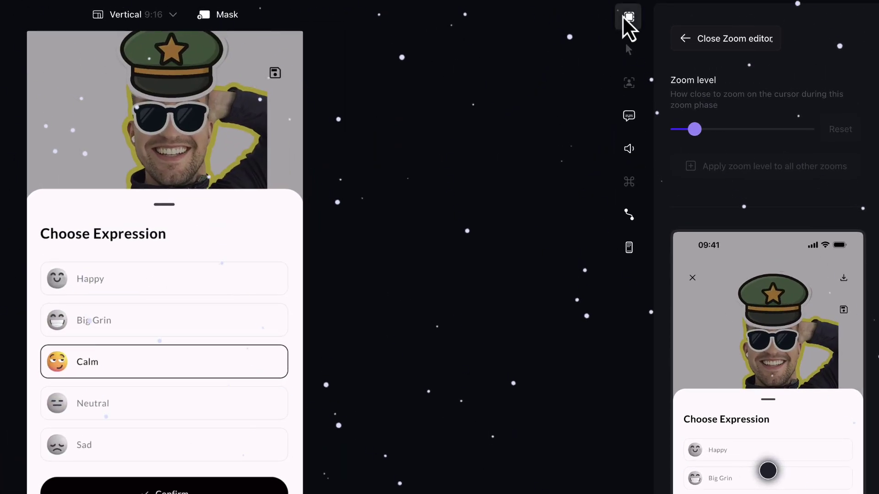
Apply the yellow gradient background and reduce padding so the phone appears larger
{"action": "left_click", "coordinate": [626, 17]}
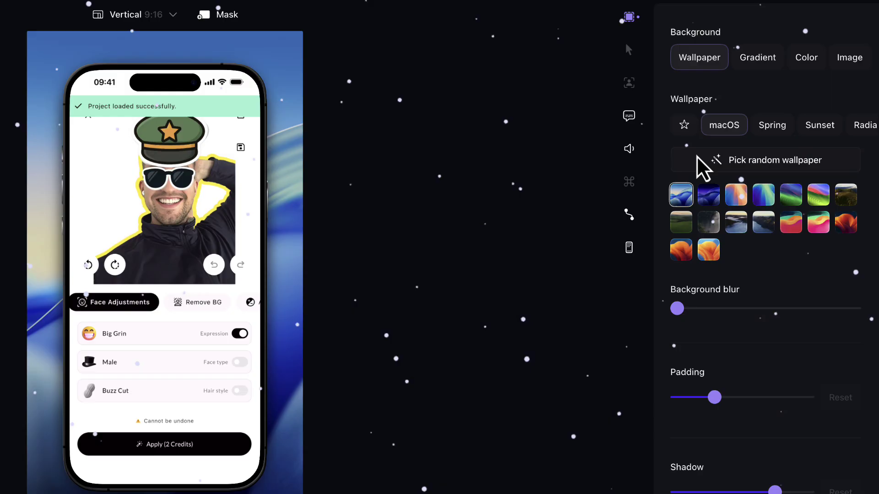
{"action": "left_click", "coordinate": [764, 64]}
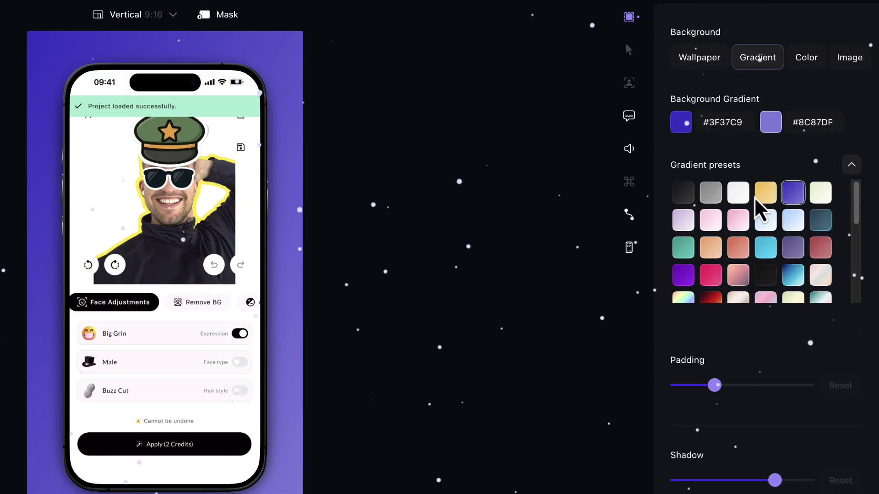
{"action": "left_click", "coordinate": [765, 201]}
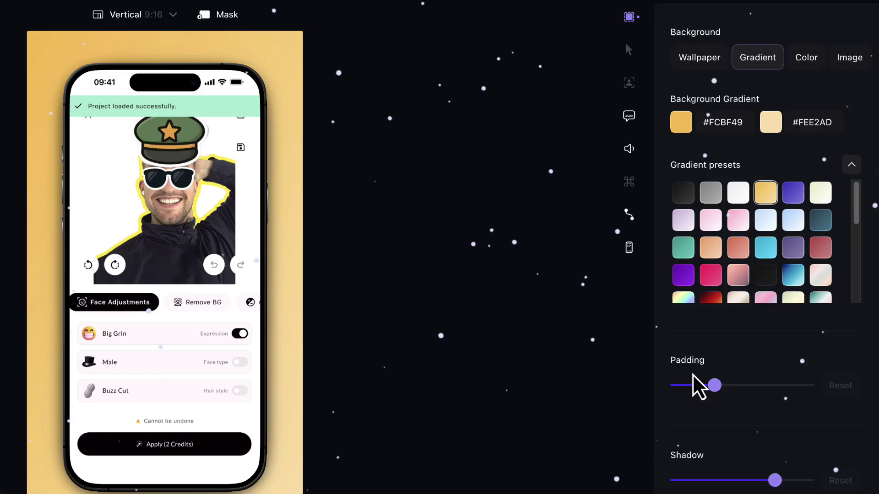
{"action": "left_click_drag", "start_coordinate": [714, 386], "coordinate": [675, 389]}
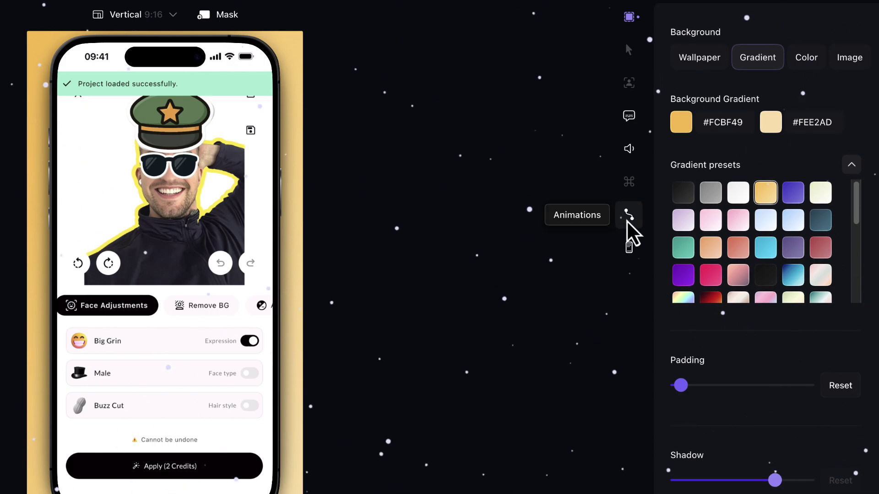
Try the Natural iPhone 16 Plus frame, then keep the Black iPhone 16 Plus frame
{"action": "left_click", "coordinate": [634, 255]}
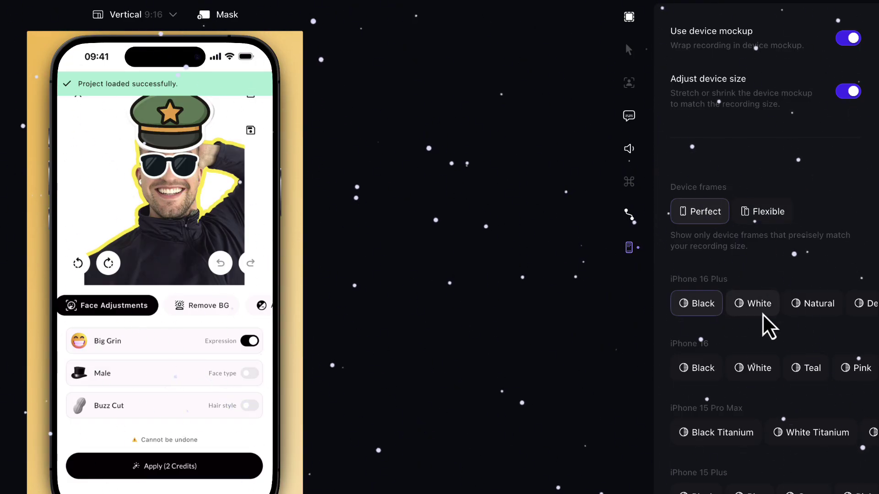
{"action": "left_click", "coordinate": [799, 311]}
{"action": "left_click", "coordinate": [678, 306]}
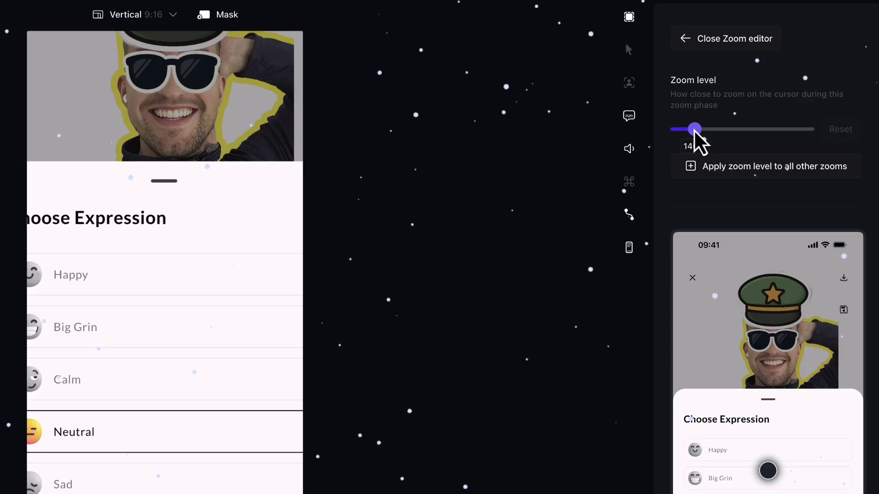
Drag the zoom level slider down from 1.4x to 1.1x
{"action": "left_click_drag", "start_coordinate": [696, 129], "coordinate": [684, 130]}
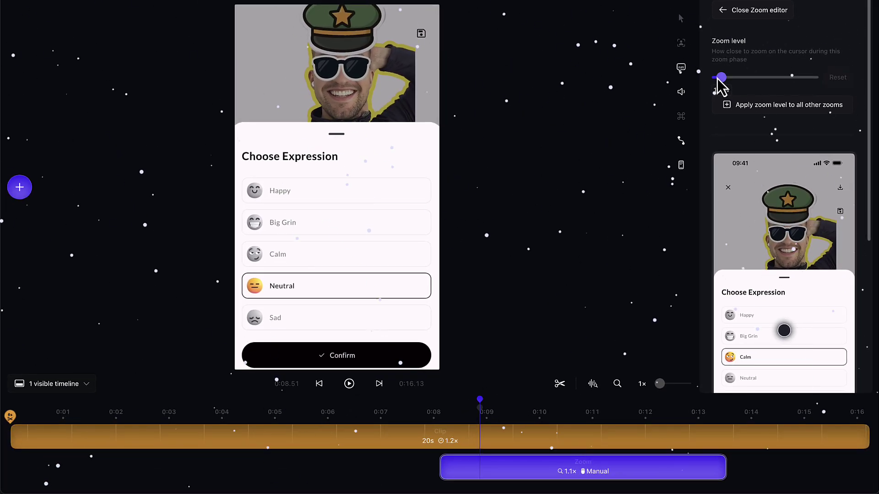
{"action": "left_click_drag", "start_coordinate": [718, 79], "coordinate": [717, 79]}
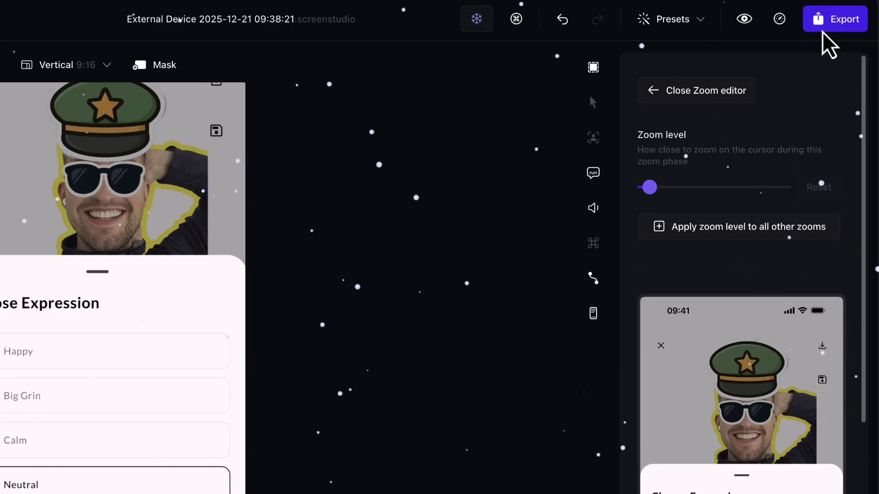
Open Export and confirm MP4 at 60 FPS, 1080p, with Studio compression
{"action": "left_click", "coordinate": [825, 27]}
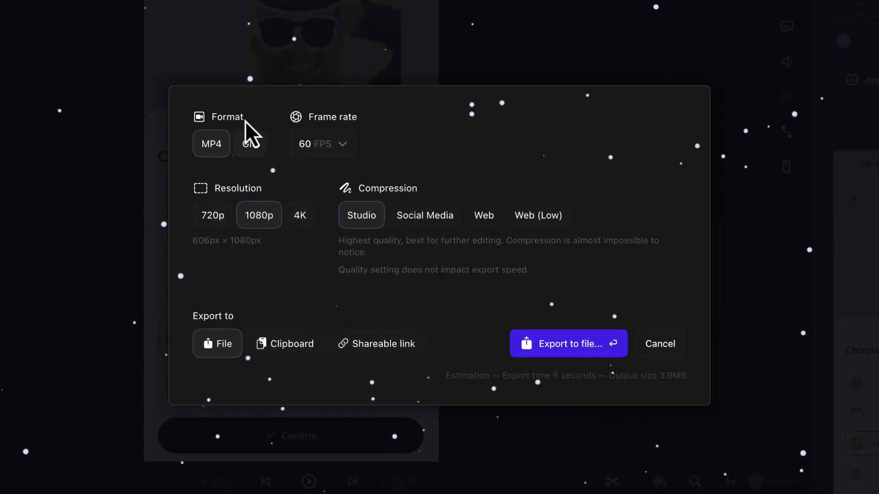
{"action": "left_click", "coordinate": [335, 151]}
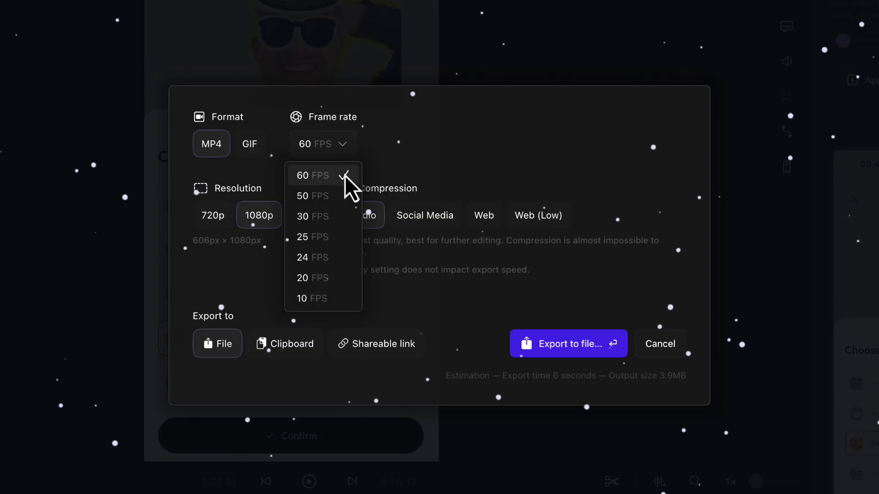
{"action": "left_click", "coordinate": [350, 152]}
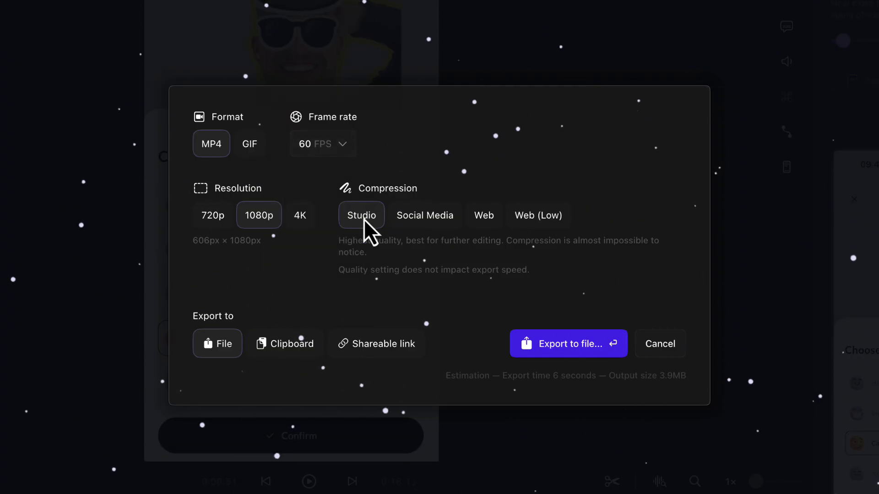